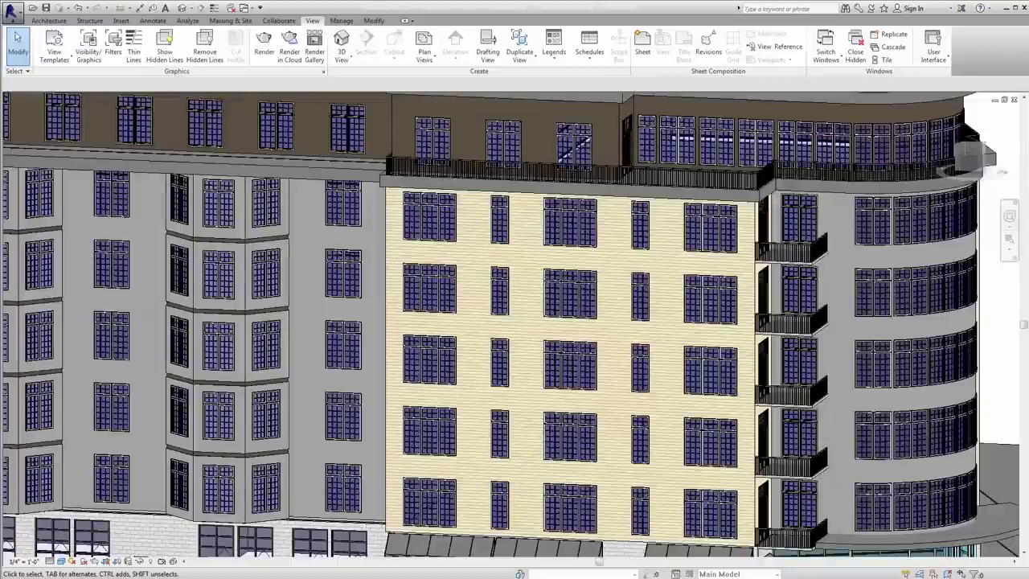
pyautogui.keyDown('shift'); pyautogui.moveTo(687, 486); pyautogui.dragTo(540, 436, button='middle'); pyautogui.keyUp('shift')
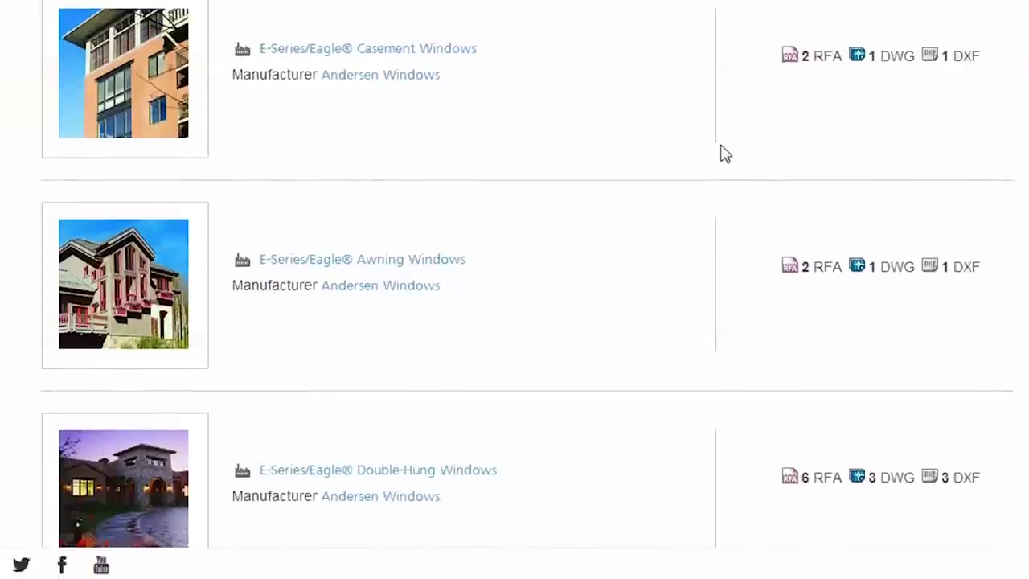
# Step: Open the Andersen E-Series/Eagle Casement Windows product page on Autodesk Seek and expand its DWG and DXF file groups
pyautogui.click(450, 50)
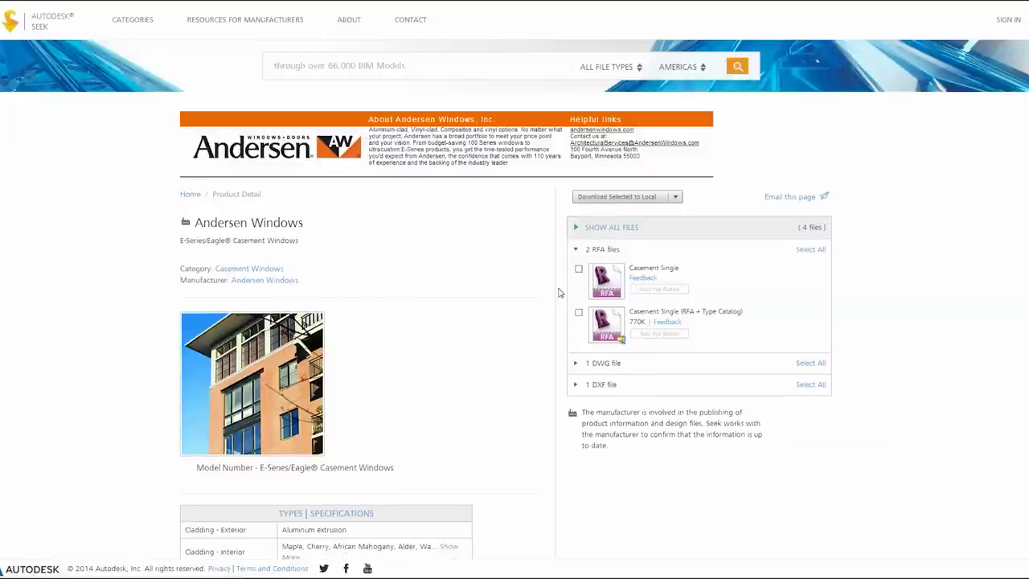
pyautogui.click(575, 364)
pyautogui.click(575, 433)
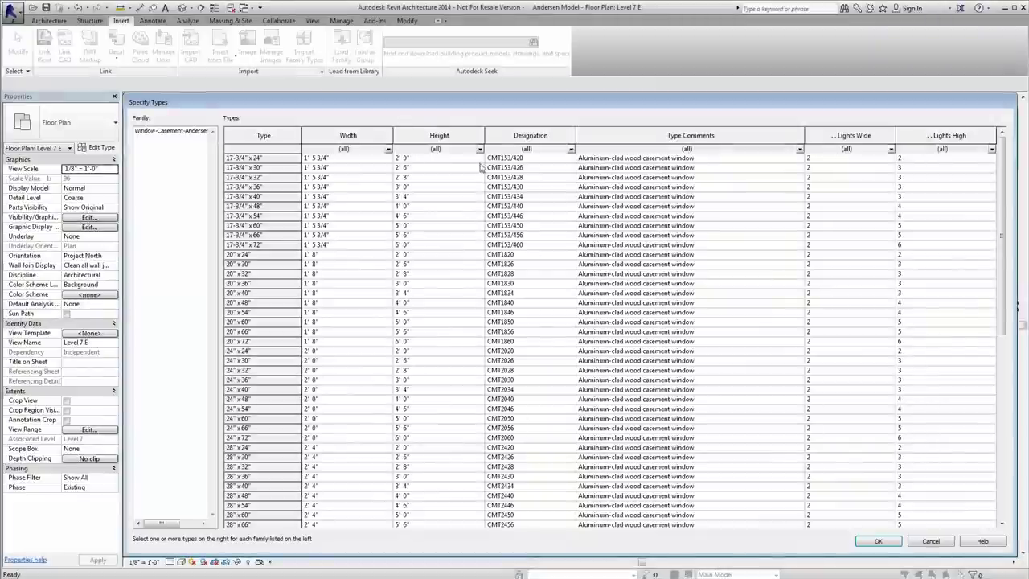
# Step: Filter the casement window types to a height of 6' 0" and load all types from 17-3/4" x 72" to 36" x 72"
pyautogui.click(480, 148)
pyautogui.scroll(-2, 474, 200)
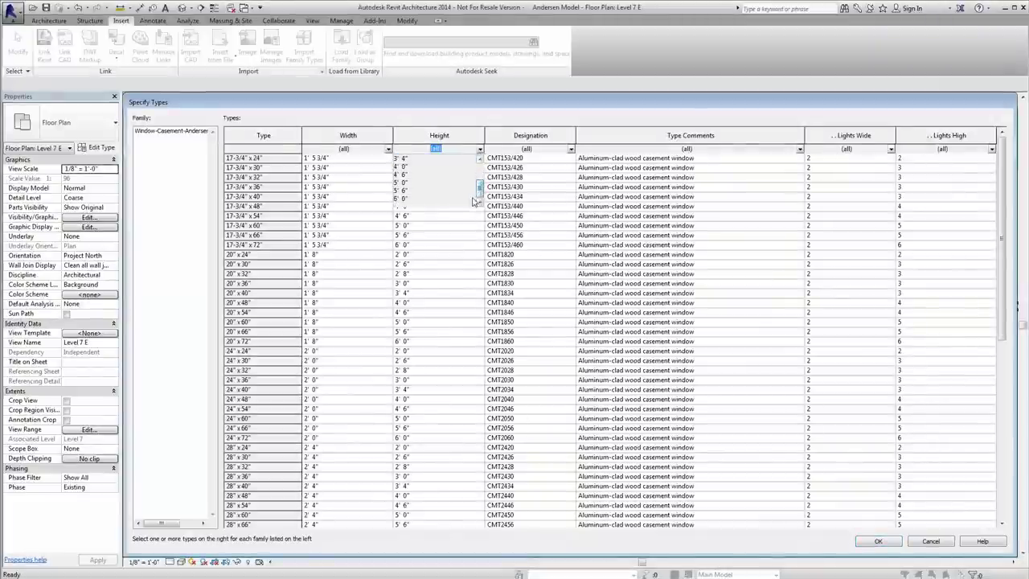
pyautogui.click(474, 199)
pyautogui.click(299, 158)
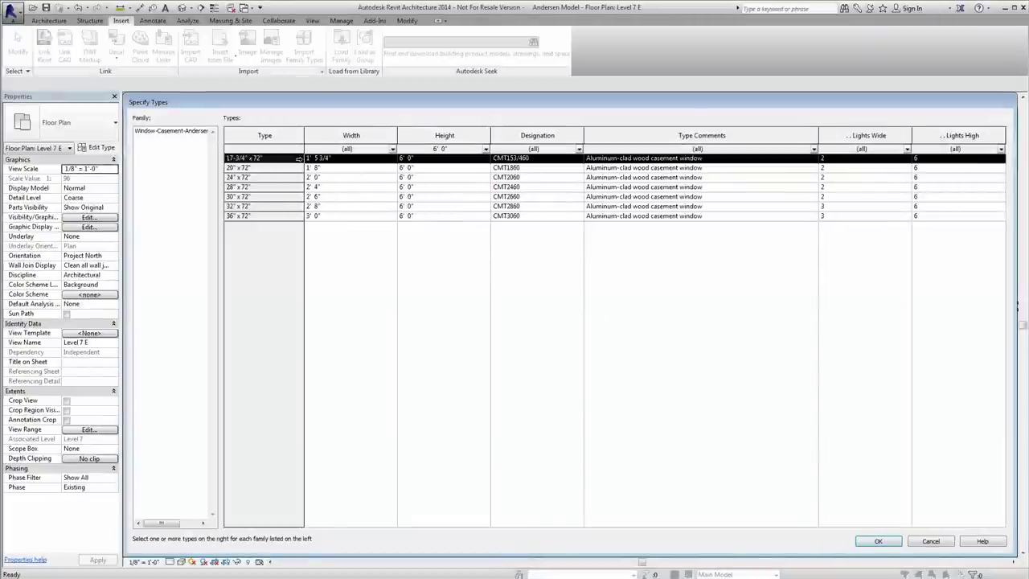
pyautogui.keyDown('shift'); pyautogui.click(282, 216); pyautogui.keyUp('shift')
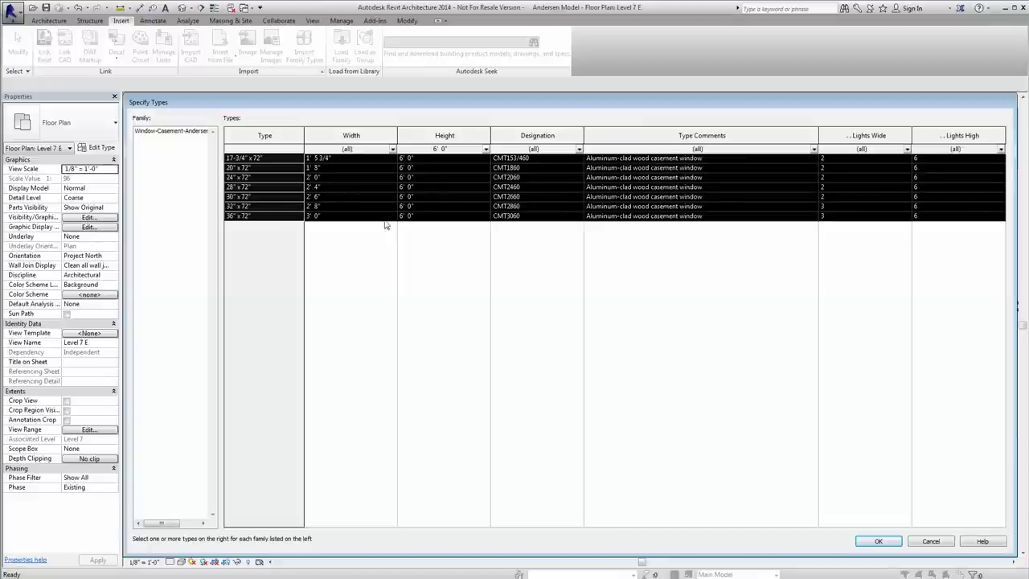
pyautogui.click(866, 543)
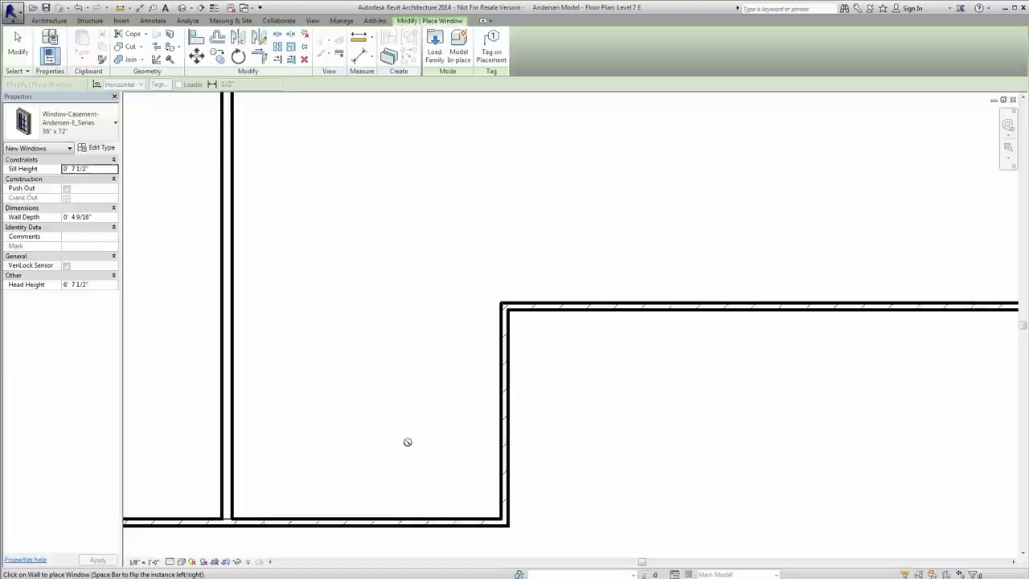
# Step: Place a 36" x 72" casement window in the short lower wall of the Level 7 E plan and another on the brick wall in 3D
pyautogui.click(351, 521)
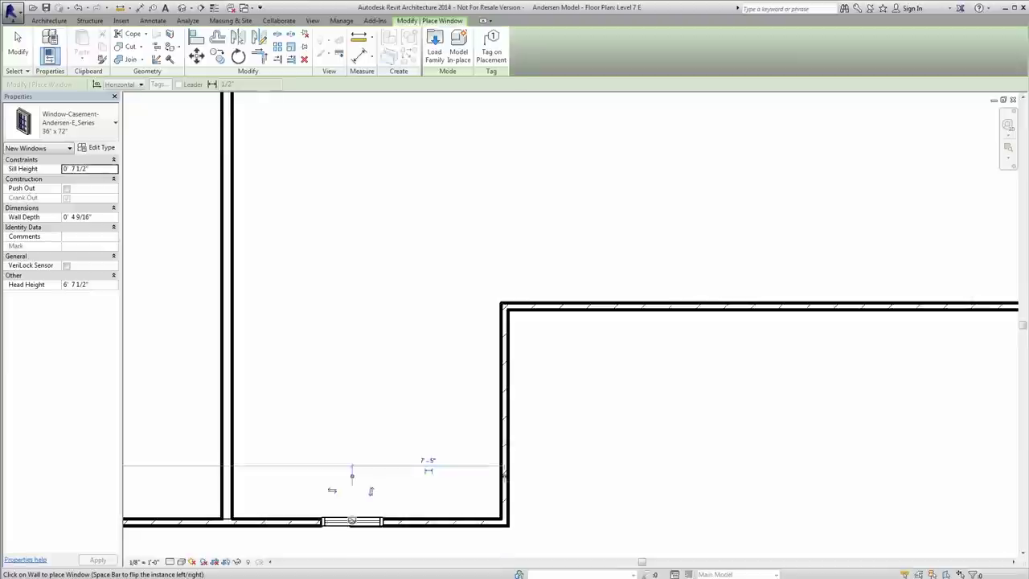
pyautogui.press('Escape')
pyautogui.press('Escape')
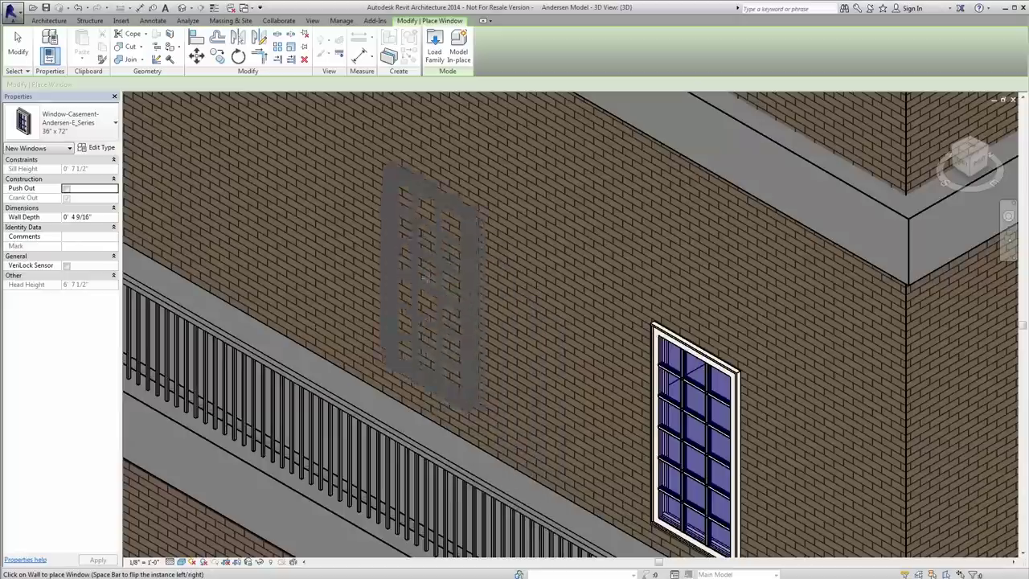
pyautogui.click(363, 244)
pyautogui.press('Escape')
pyautogui.press('Escape')
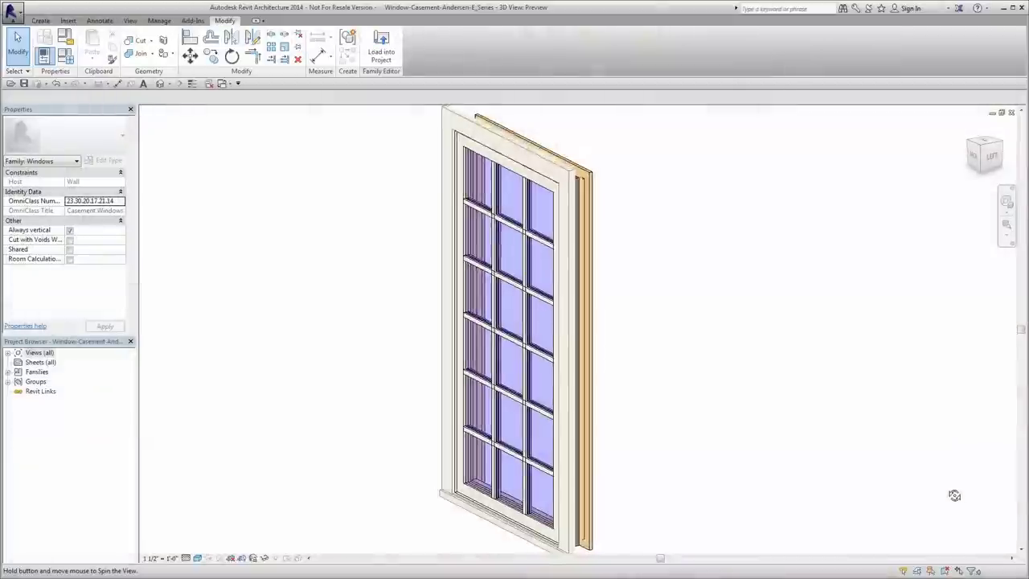
# Step: Open the grille Pattern Number and Lights Wide values of the 36" x 72" casement type for editing
pyautogui.keyDown('shift'); pyautogui.moveTo(953, 491); pyautogui.dragTo(773, 501, button='middle'); pyautogui.keyUp('shift')
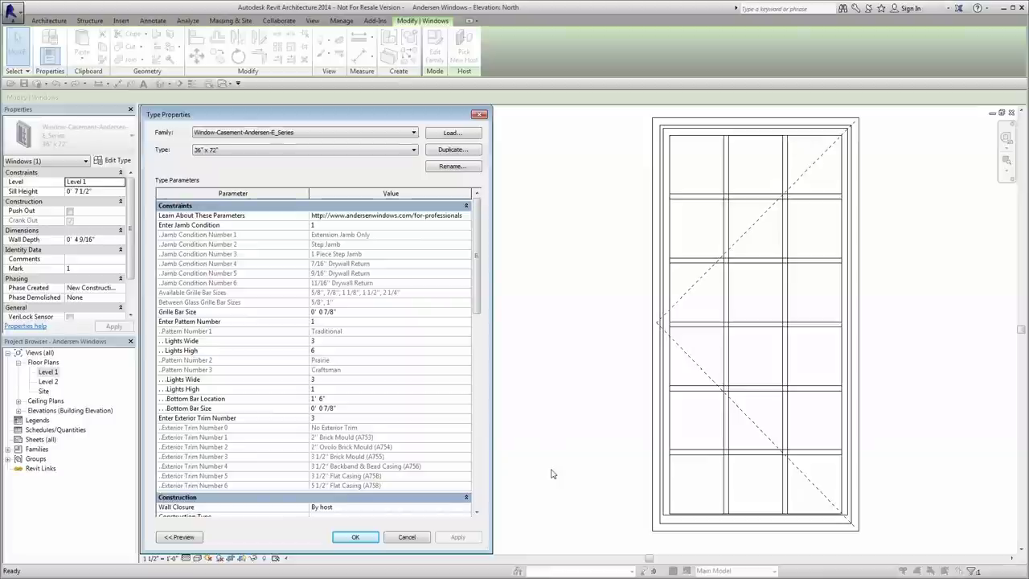
pyautogui.click(353, 321)
pyautogui.click(351, 341)
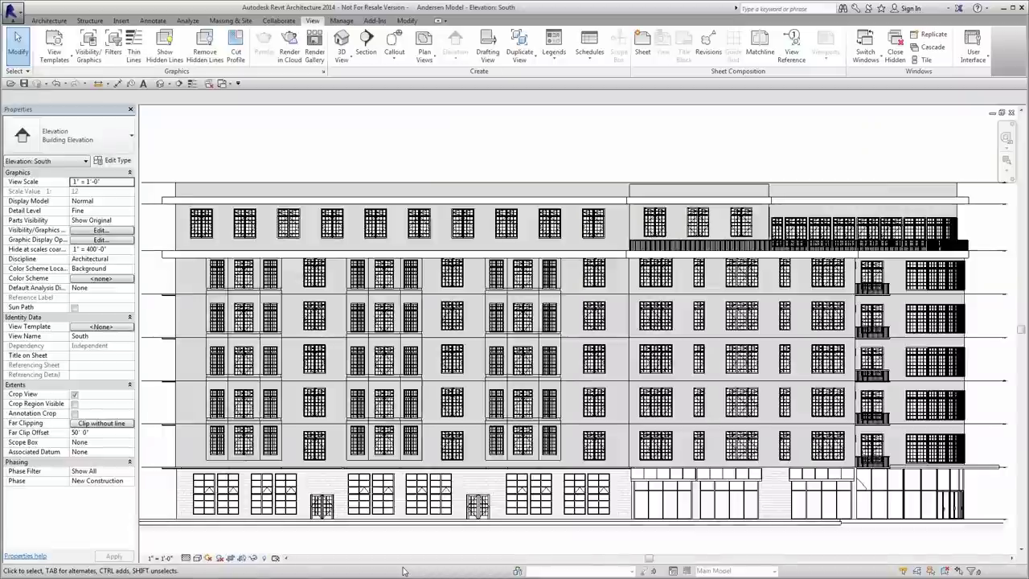
# Step: Display the South building elevation in the Shaded visual style
pyautogui.press('s')
pyautogui.press('d')
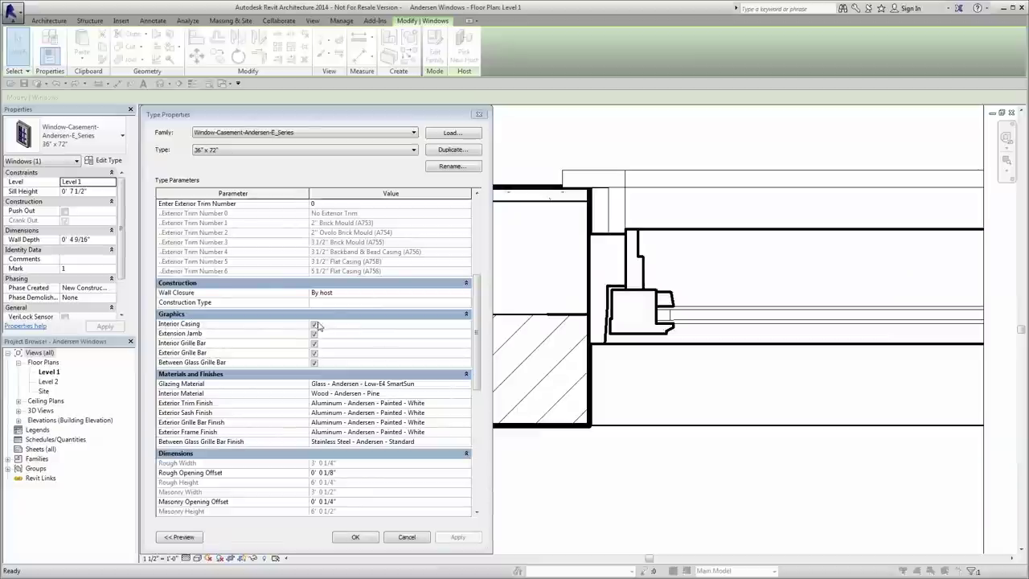
# Step: Turn off Interior Casing for the 36" x 72" casement window type and apply the change
pyautogui.click(316, 325)
pyautogui.click(444, 540)
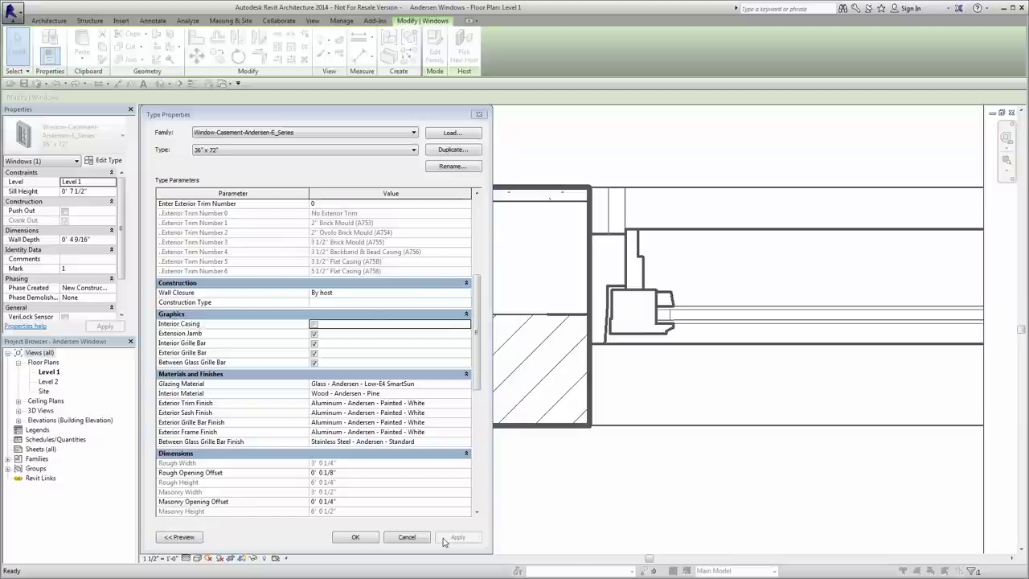
# Step: Try exterior trim numbers 1 (2" Brick Mould) and 2 (2" Ovolo Brick Mould) on the casement type
pyautogui.click(330, 206)
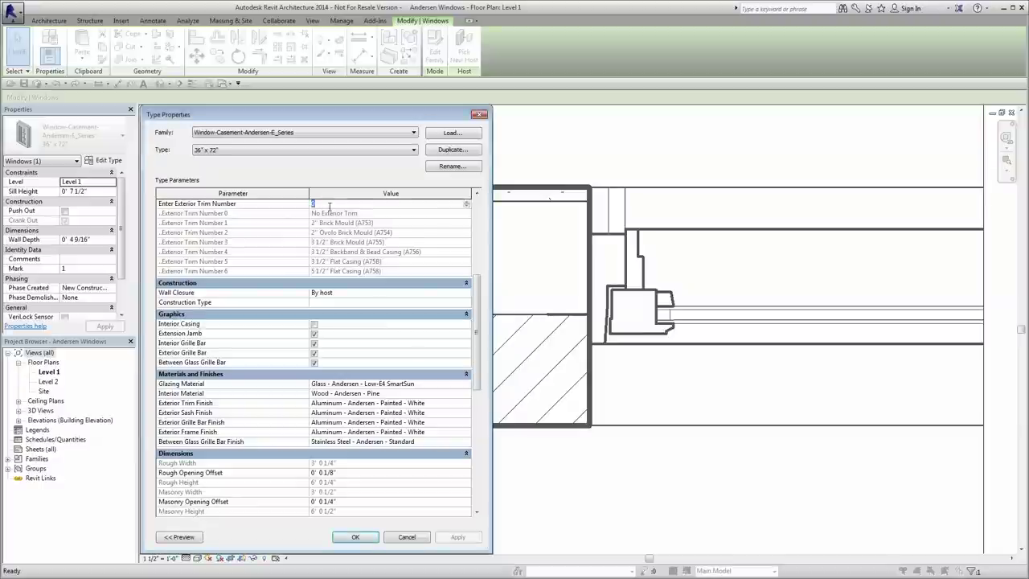
pyautogui.write('1')
pyautogui.click(447, 539)
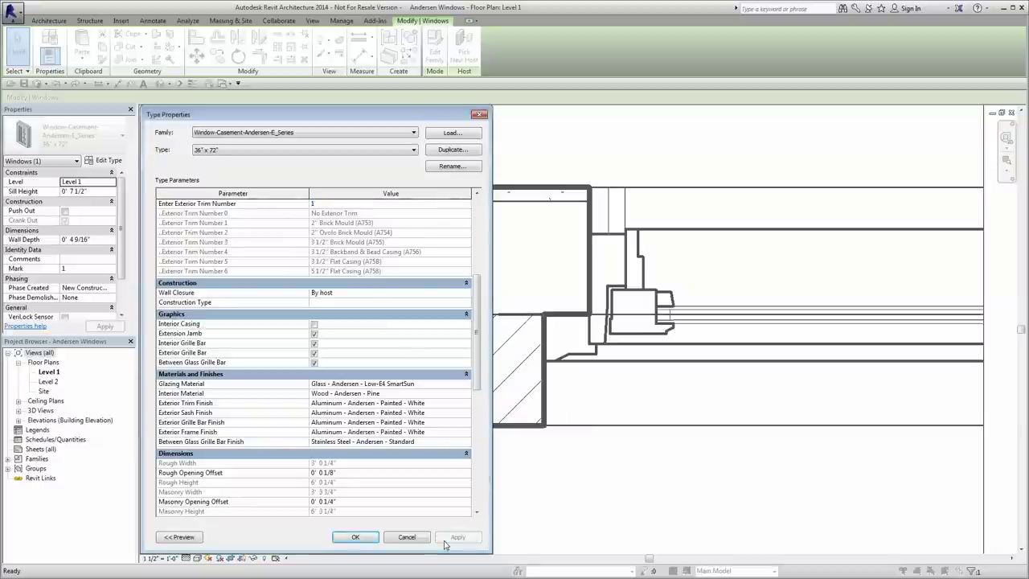
pyautogui.click(406, 204)
pyautogui.write('2')
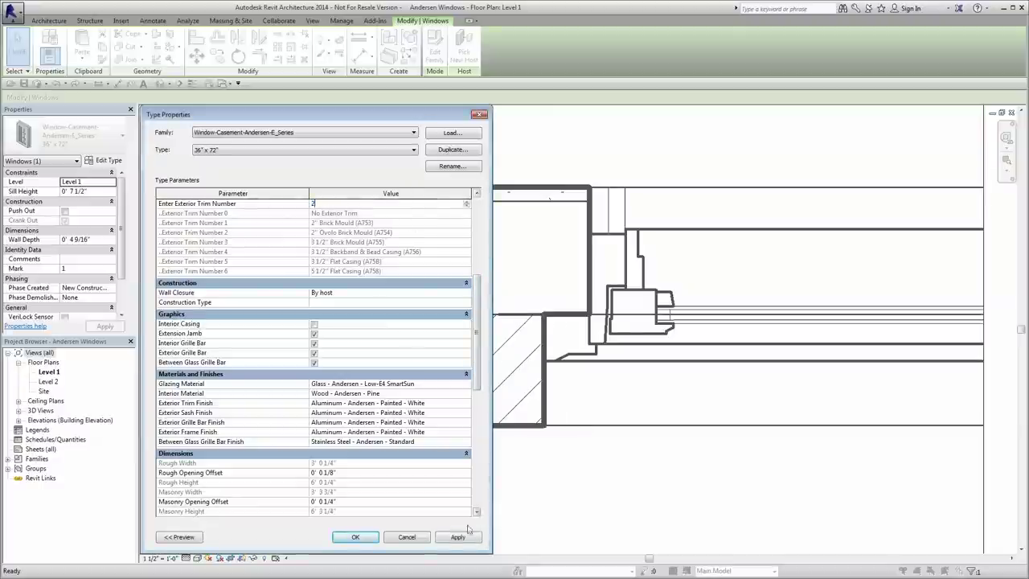
pyautogui.click(446, 539)
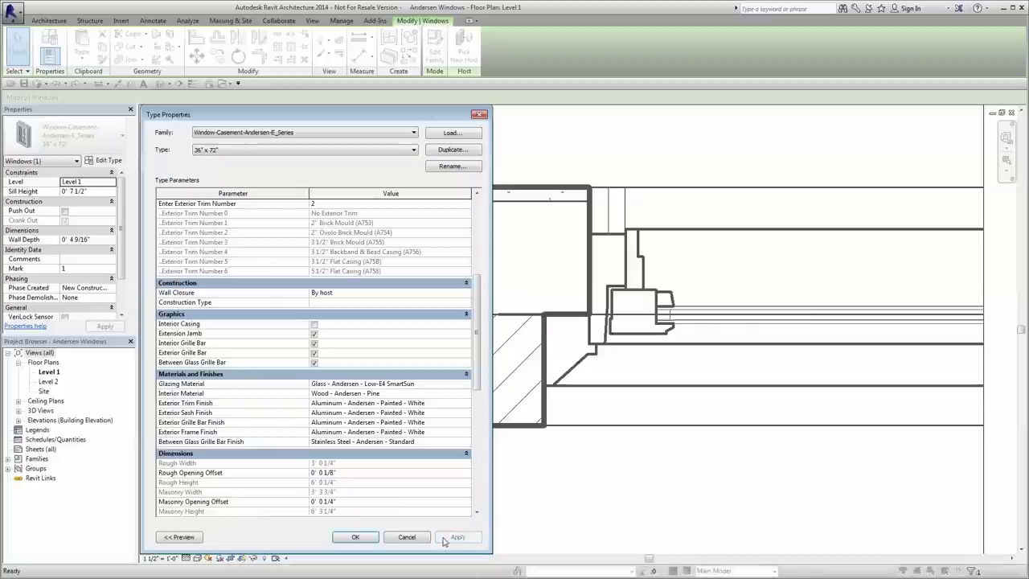
# Step: Set the casement type's exterior trim number to 3 (3 1/2" Brick Mould) and apply it
pyautogui.click(431, 204)
pyautogui.write('3')
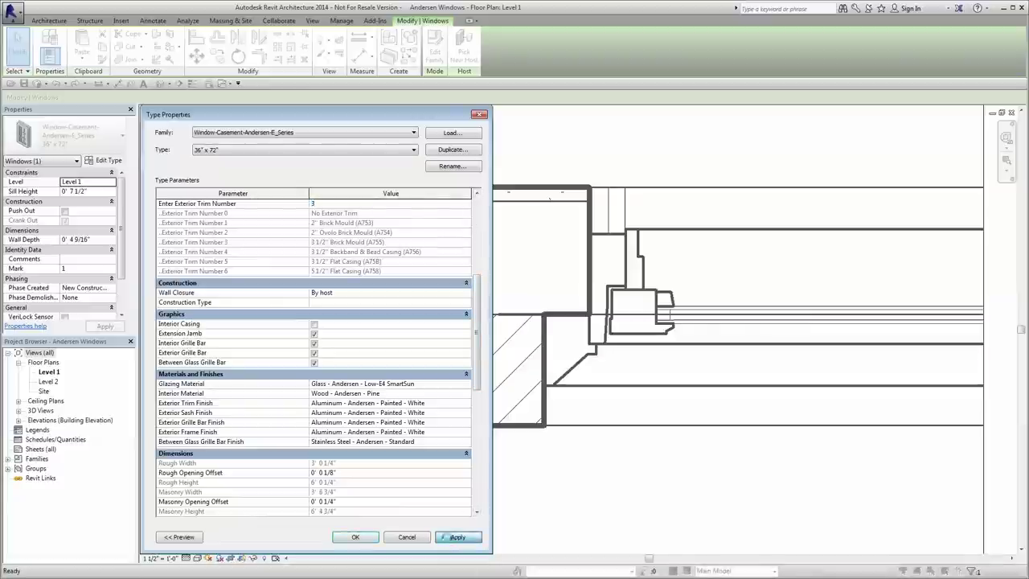
pyautogui.click(447, 538)
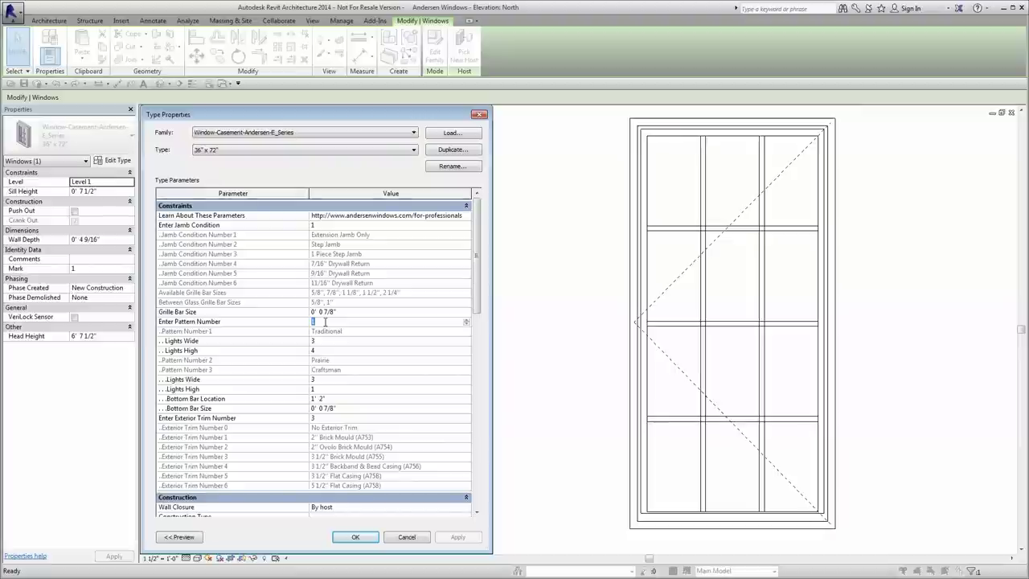
# Step: Try grille pattern number 2 (Prairie) on the 36" x 72" casement type
pyautogui.write('2')
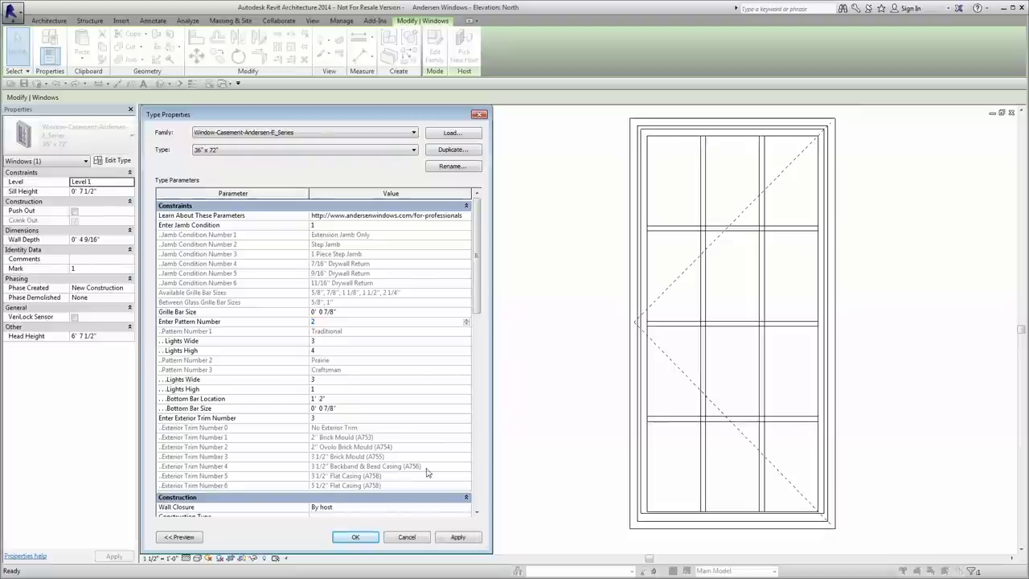
pyautogui.click(443, 537)
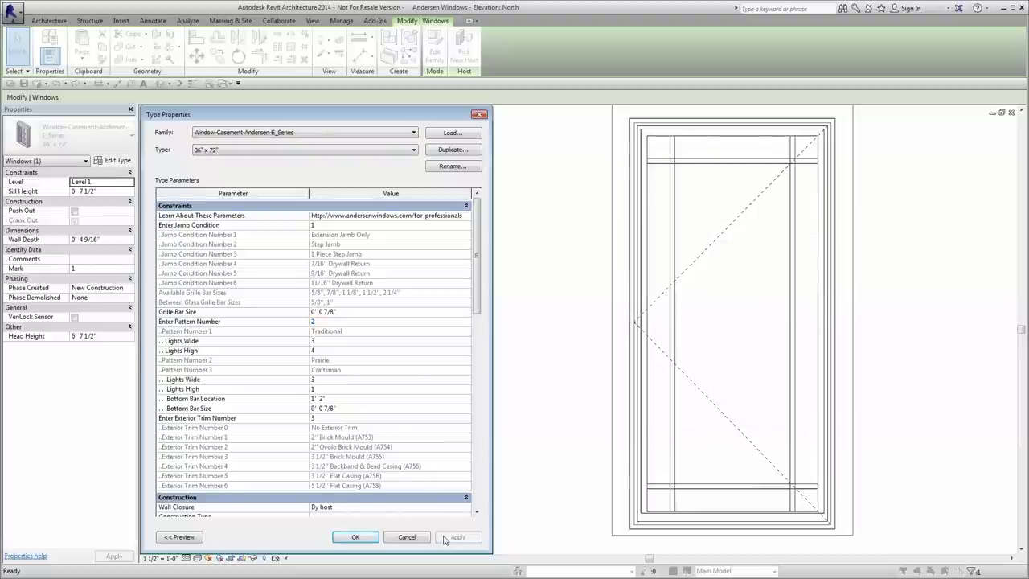
# Step: Set the casement type's grille pattern number to 3 (Craftsman) with 4 lights wide and apply the changes
pyautogui.click(349, 323)
pyautogui.write('3')
pyautogui.click(442, 537)
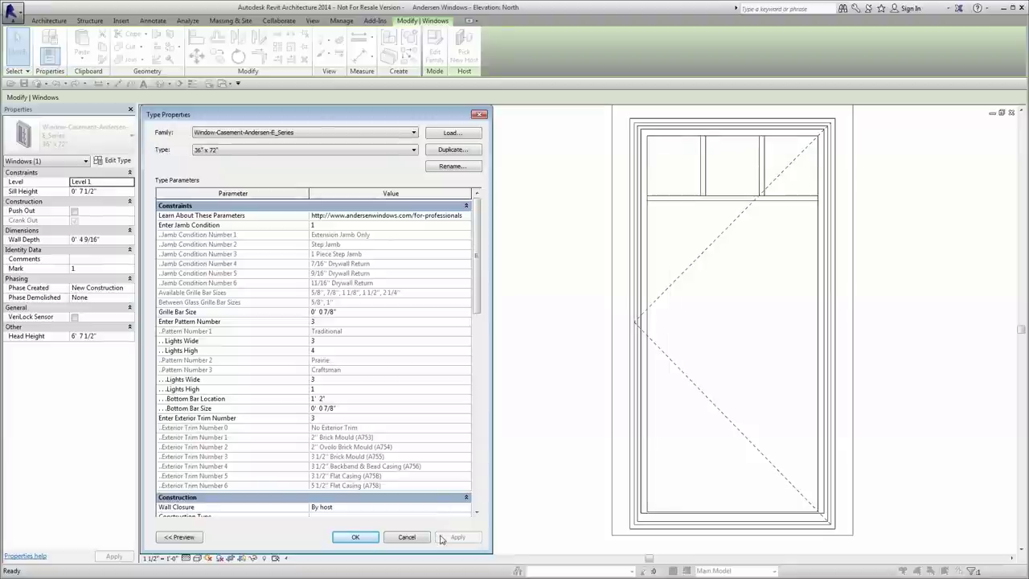
pyautogui.click(372, 379)
pyautogui.click(441, 539)
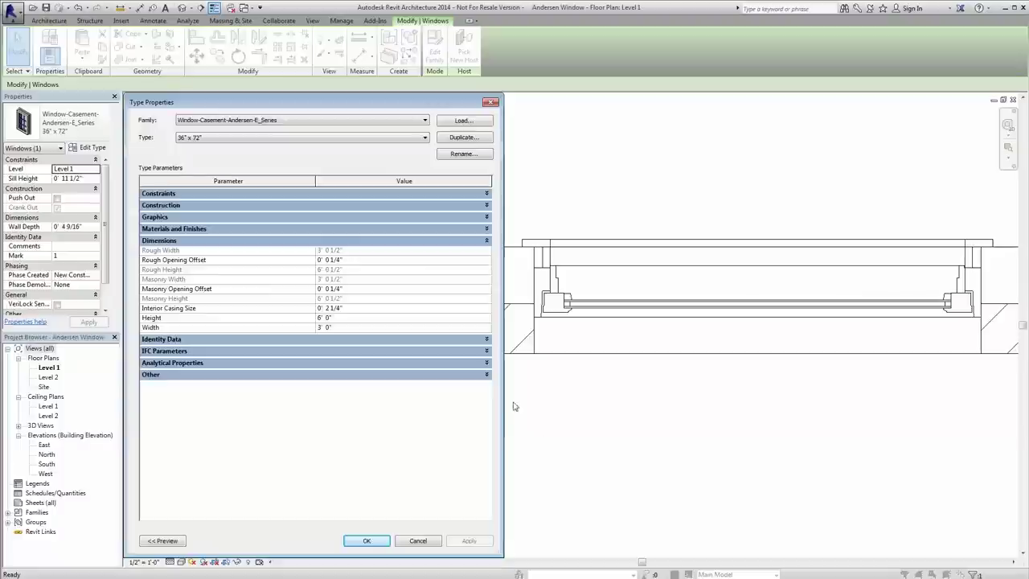
# Step: Change the Rough Opening Offset of the 36" x 72" casement window type and apply it
pyautogui.click(345, 260)
pyautogui.press('BackSpace')
pyautogui.press('BackSpace')
pyautogui.press('BackSpace')
pyautogui.click(408, 439)
pyautogui.click(466, 540)
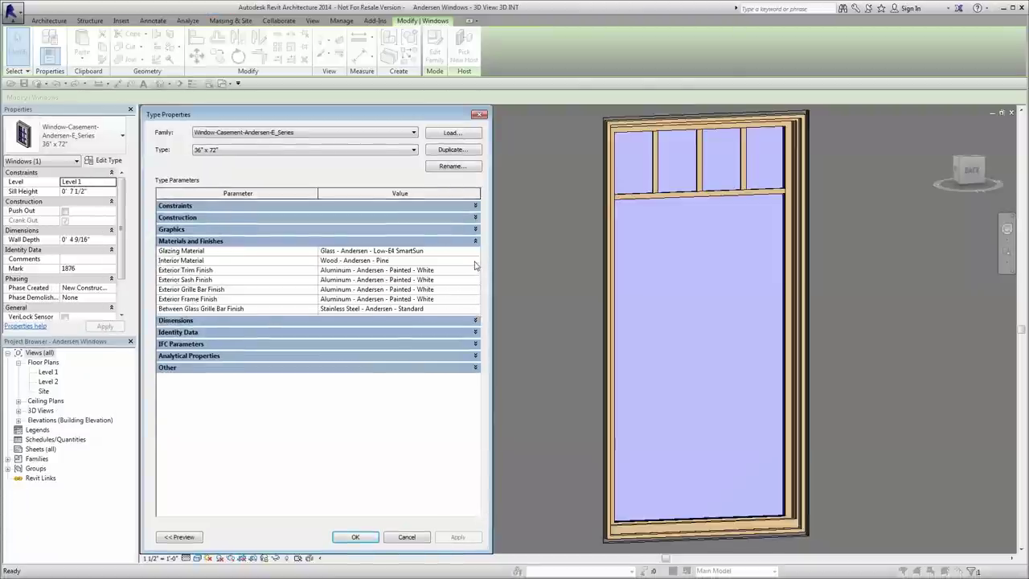
# Step: Set the casement type's Interior Material to Wood - Andersen - Mahogany and accept the type properties
pyautogui.click(474, 262)
pyautogui.click(475, 261)
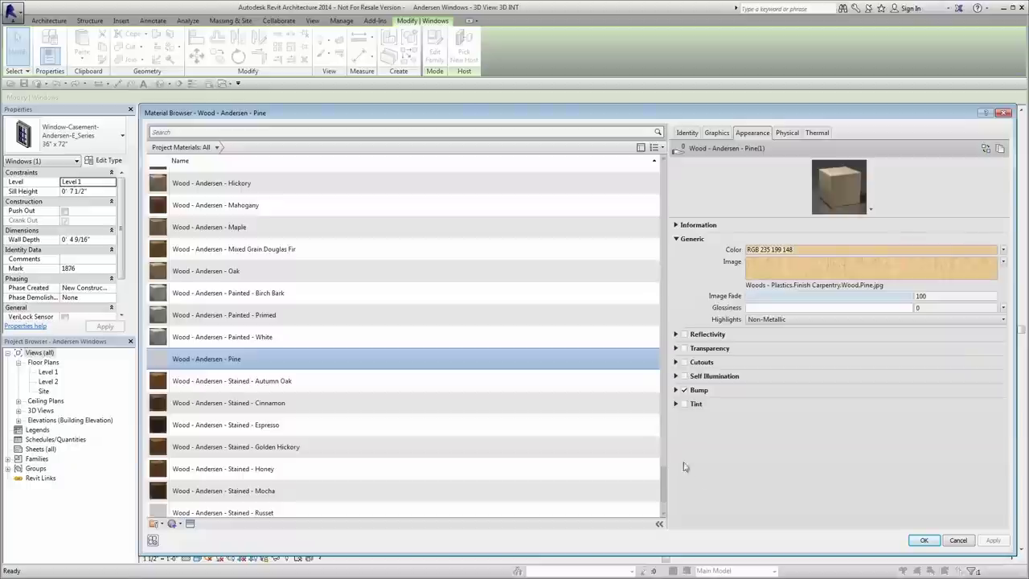
pyautogui.click(394, 210)
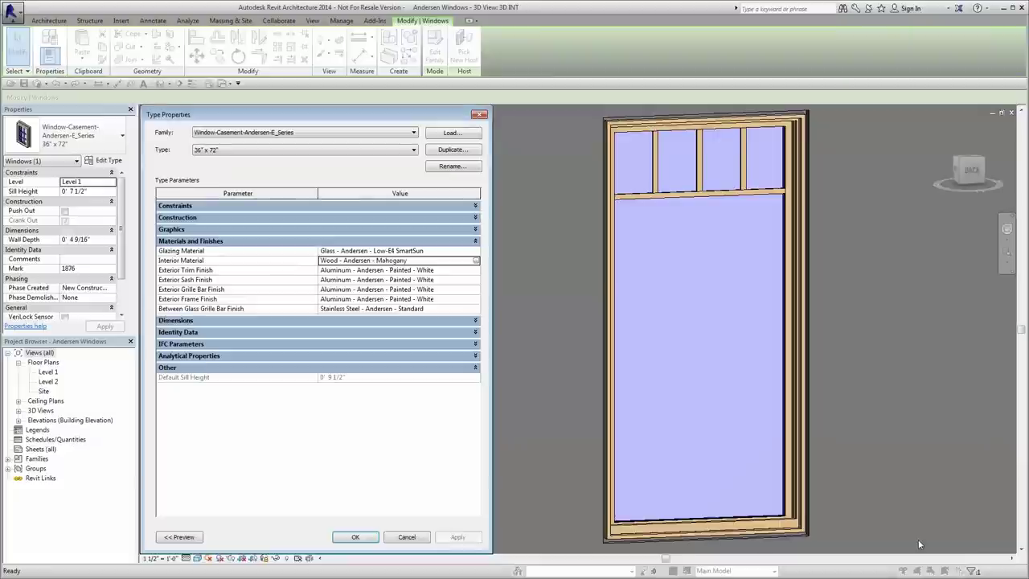
pyautogui.click(370, 537)
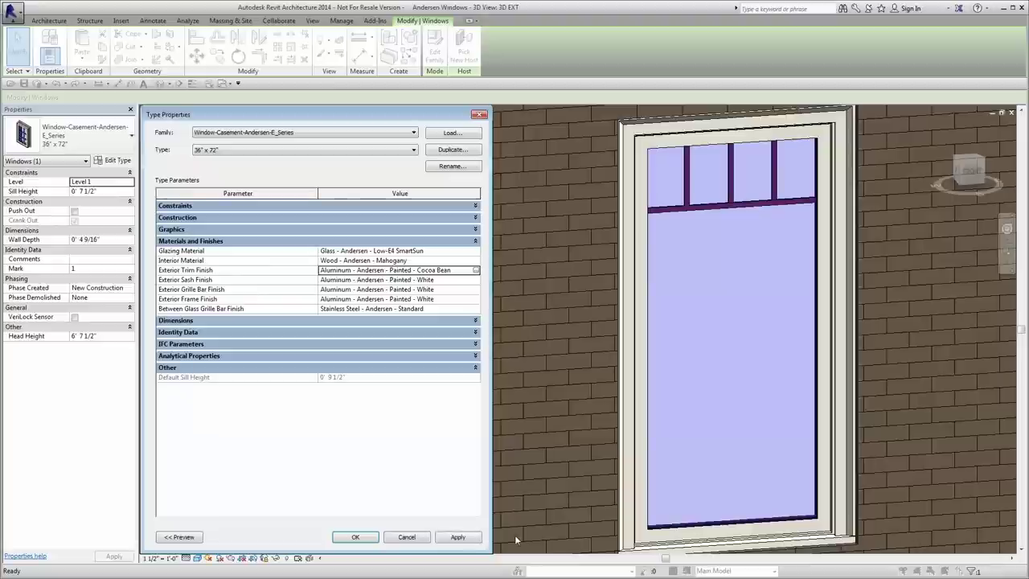
# Step: Apply Aluminum - Andersen - Painted - Cocoa Bean as the Exterior Trim Finish and open the Exterior Sash Finish for editing
pyautogui.click(443, 537)
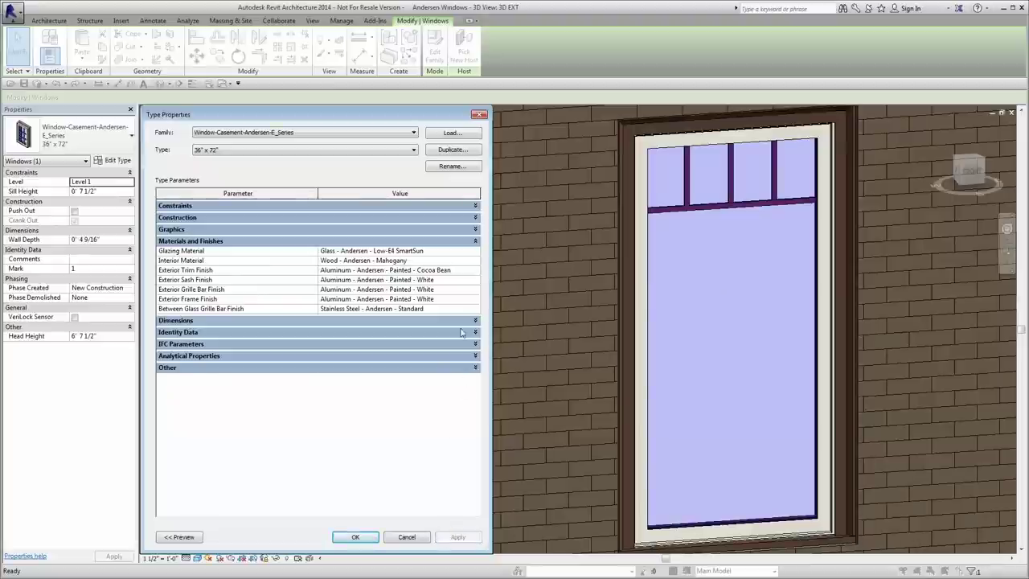
pyautogui.click(474, 281)
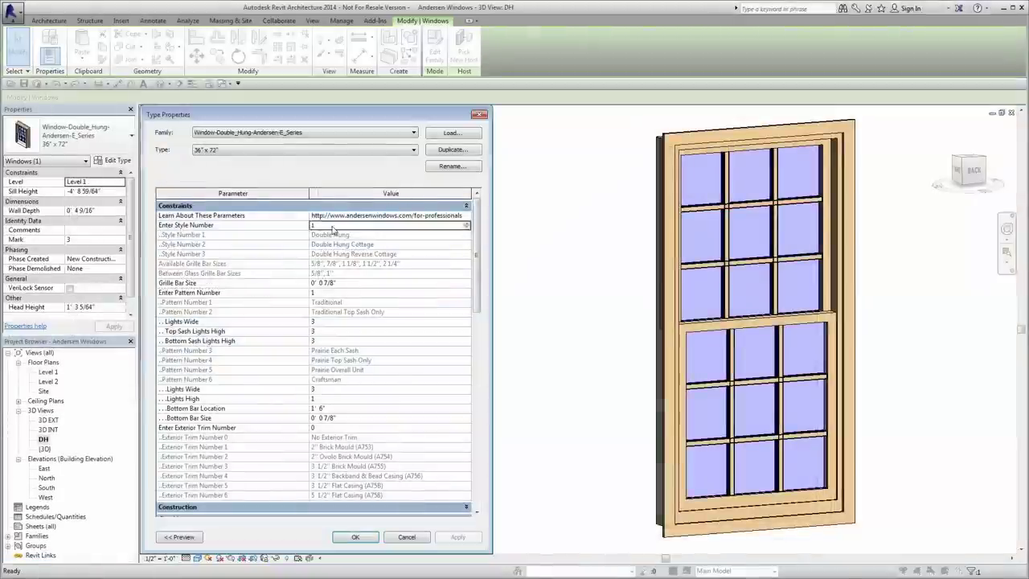
# Step: Try style number 2 (Double Hung Cottage) on the 36" x 72" double-hung window type
pyautogui.click(335, 226)
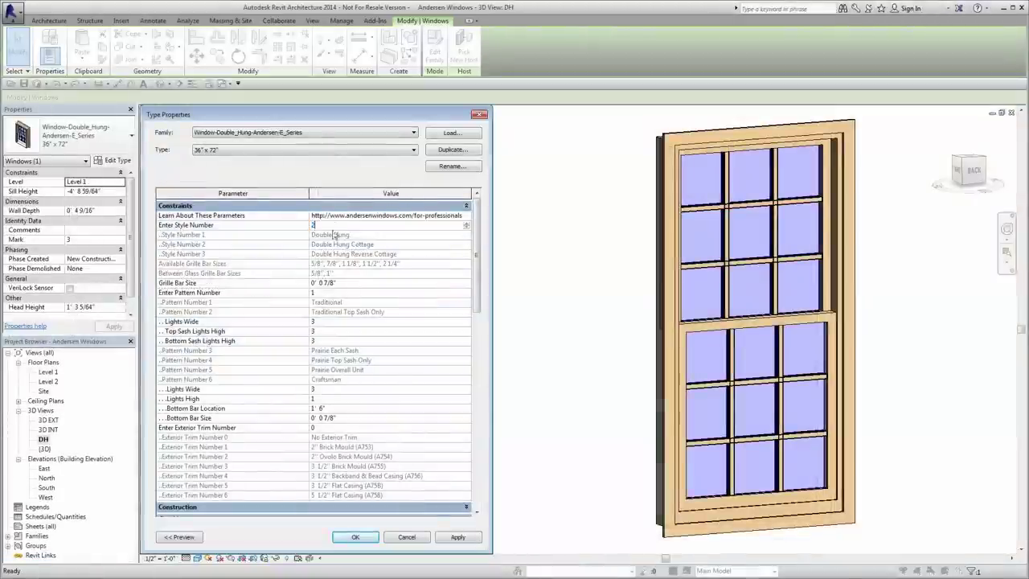
pyautogui.click(443, 540)
pyautogui.click(445, 540)
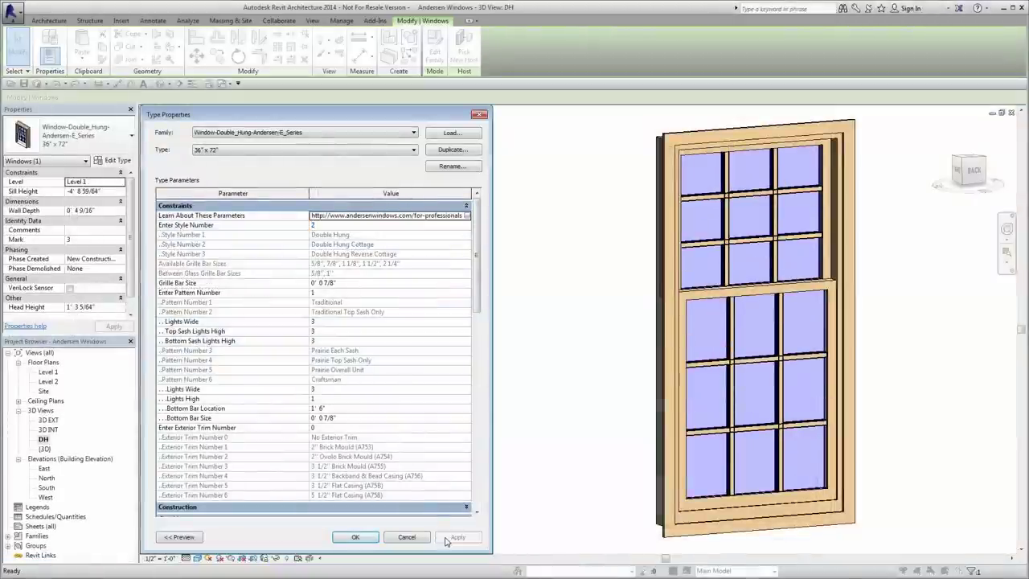
# Step: Set the double-hung window type's style number to 3 (Double Hung Reverse Cottage) and apply it
pyautogui.click(337, 225)
pyautogui.write('3')
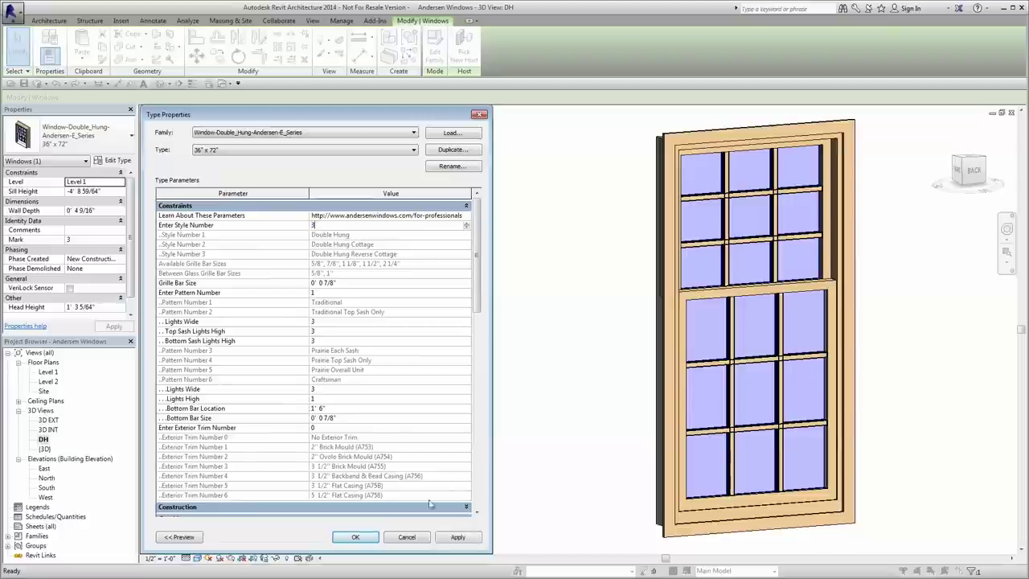
pyautogui.click(443, 540)
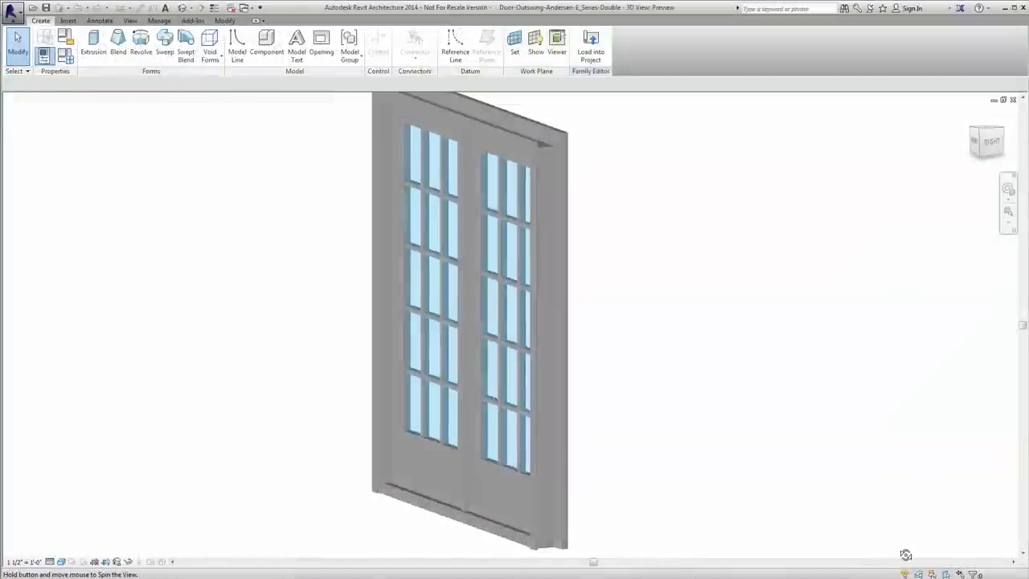
pyautogui.moveTo(905, 554); pyautogui.dragTo(472, 556)
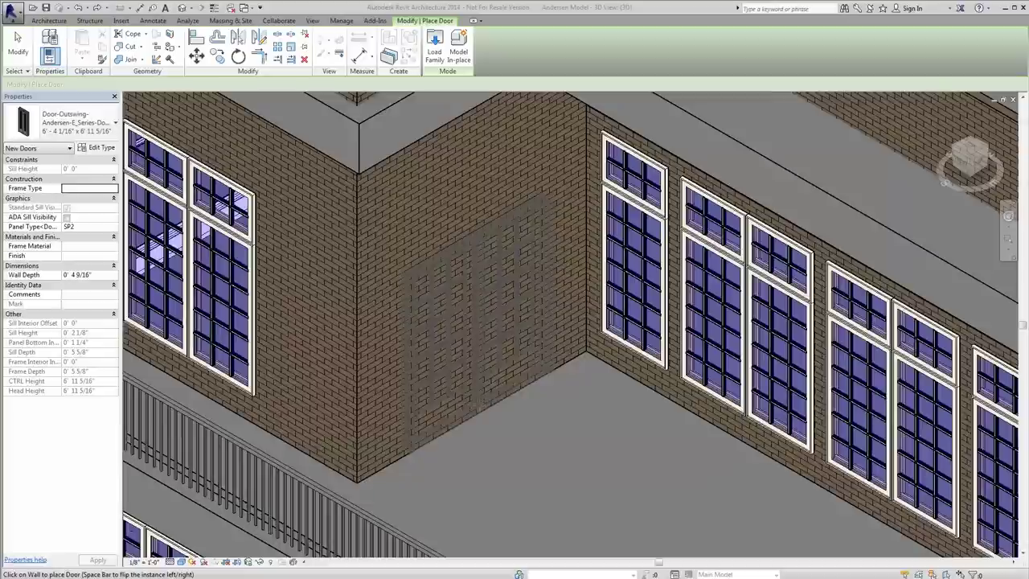
# Step: Place the 6' - 4 1/16" x 6' 11 5/16" outswing double door in the brick wall beside the inner corner and end placement
pyautogui.click(482, 398)
pyautogui.press('Escape')
pyautogui.press('Escape')
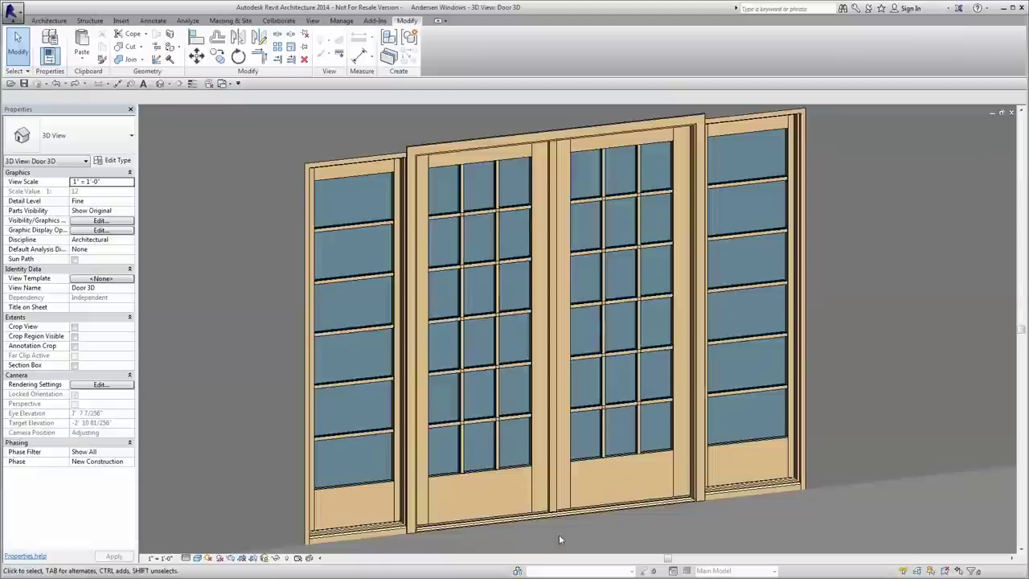
# Step: Set the central double door's Panel Type to CP2M3 and deselect the door
pyautogui.click(550, 494)
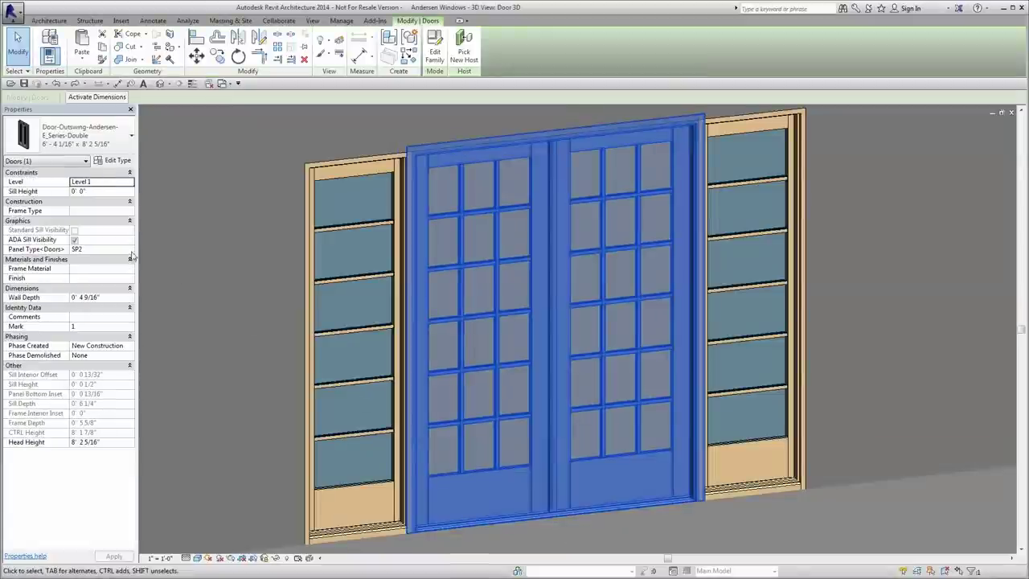
pyautogui.click(130, 249)
pyautogui.click(122, 270)
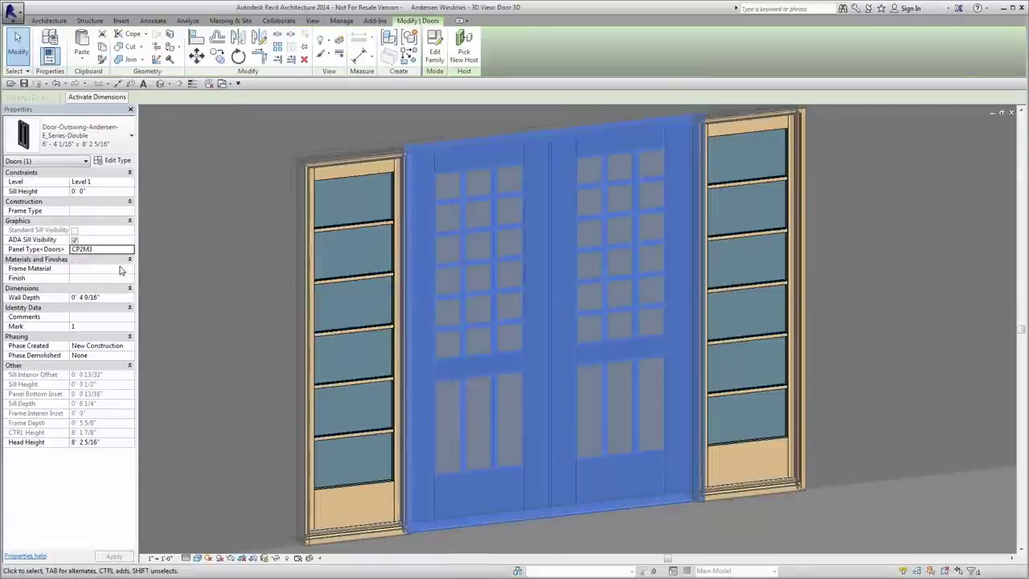
pyautogui.click(220, 266)
# Step: Select both sidelights flanking the double door and set their Panel Type to CSL2M3
pyautogui.click(314, 269)
pyautogui.keyDown('ctrl'); pyautogui.click(711, 267); pyautogui.keyUp('ctrl')
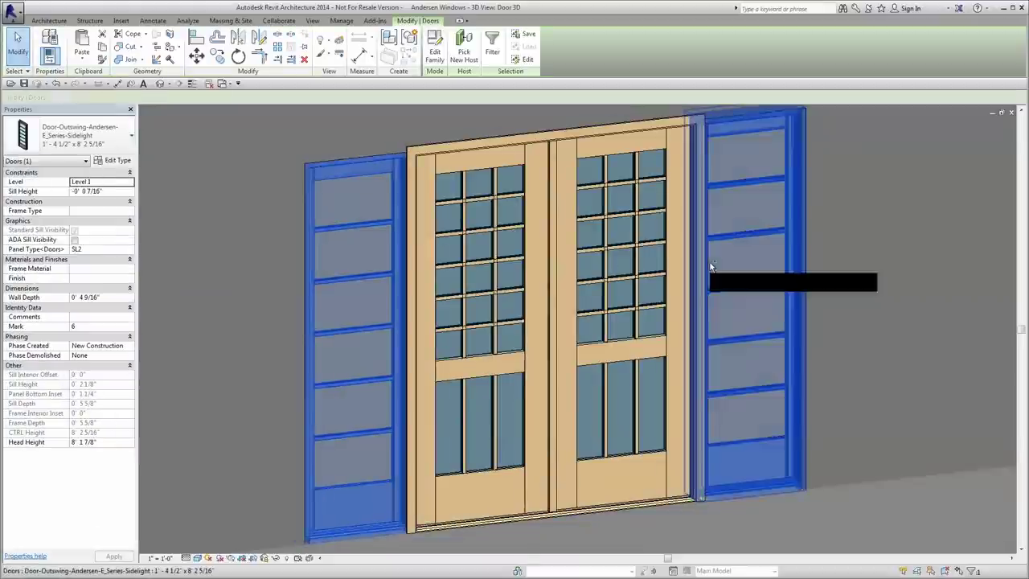
pyautogui.click(100, 249)
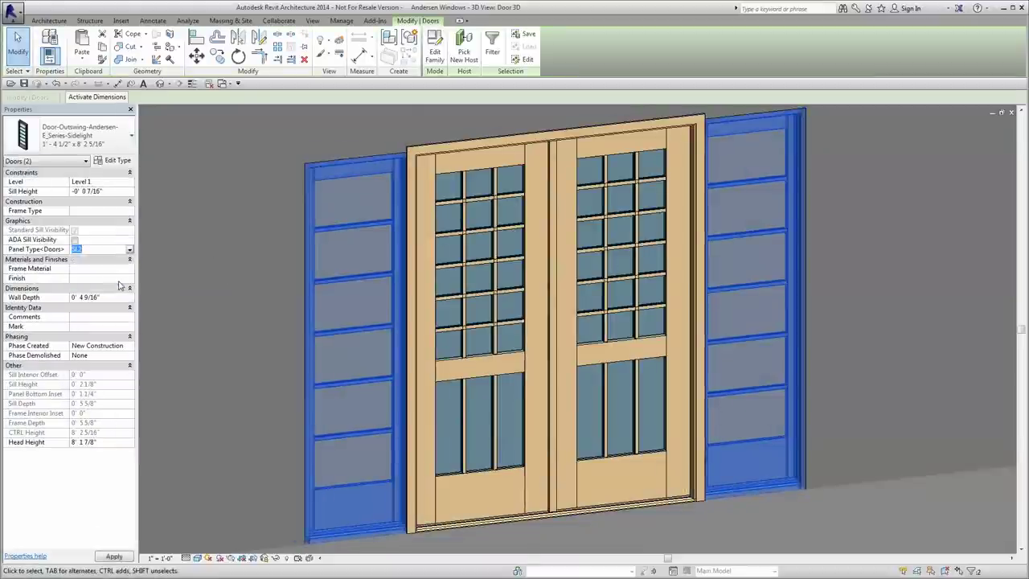
pyautogui.press('Up')
pyautogui.press('Up')
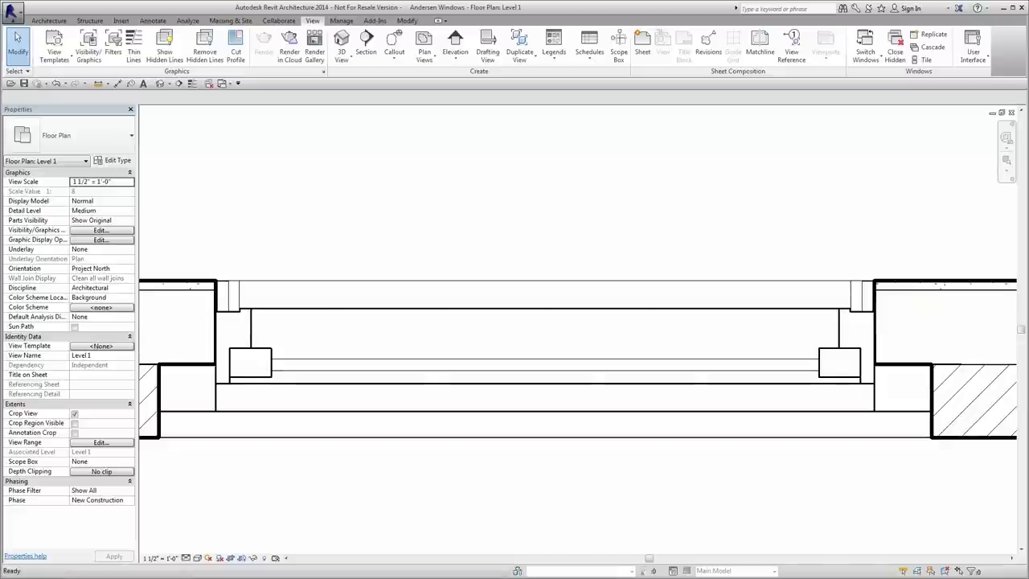
pyautogui.press('Down')
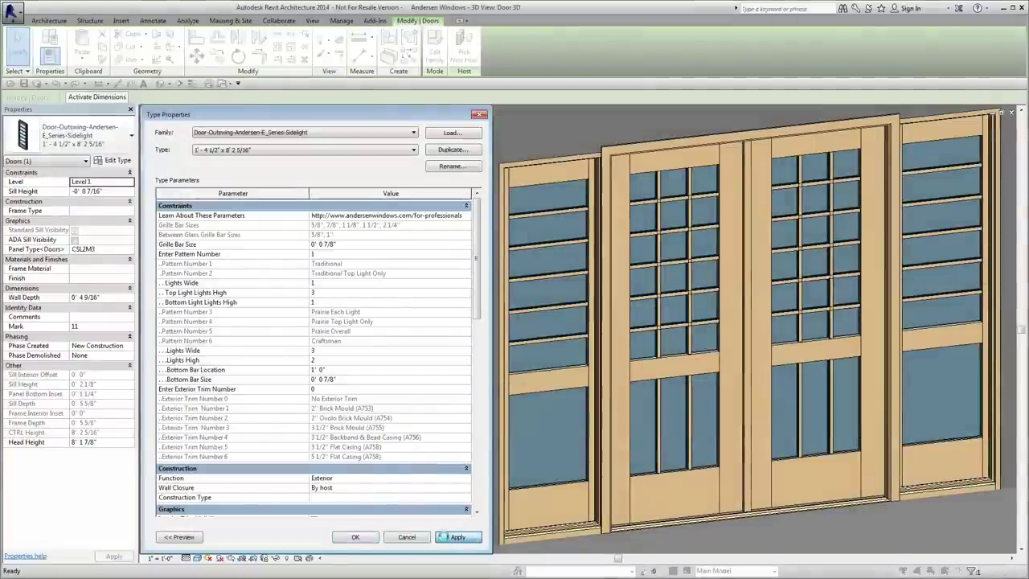
# Step: Apply a Top Light Lights High value of 3 to the 1' - 4 1/2" x 8' 2 5/16" sidelight type and accept the type properties
pyautogui.click(443, 536)
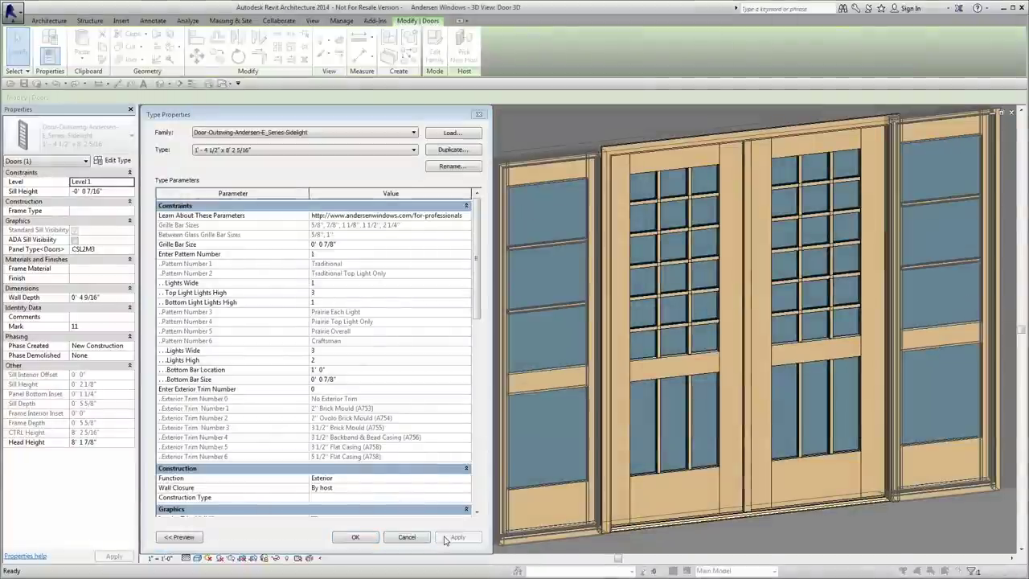
pyautogui.click(354, 536)
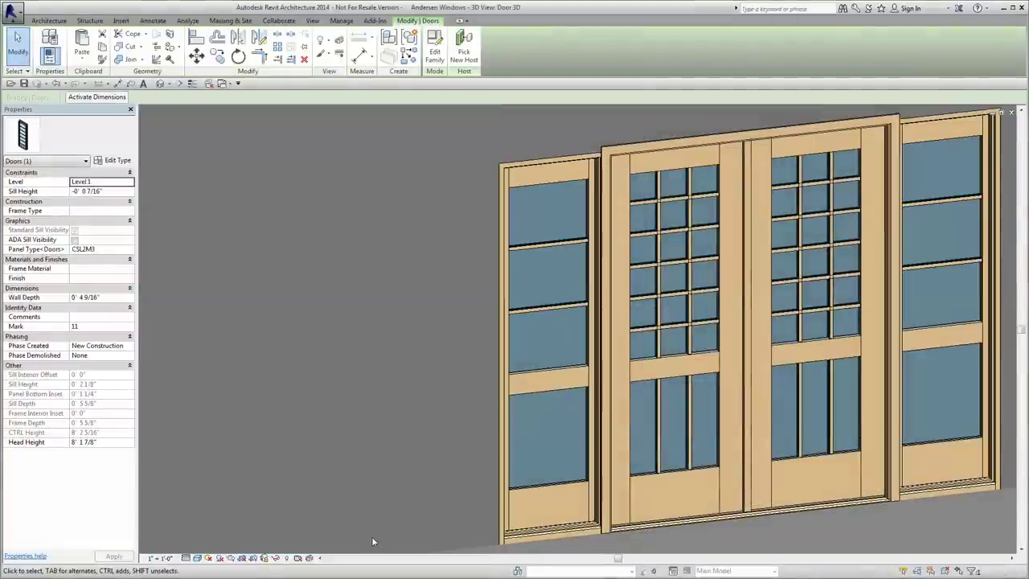
# Step: Set the double door type's Top Light Lights High to 3, accept it, and select the door in the Level 1 floor plan
pyautogui.click(120, 162)
pyautogui.click(323, 293)
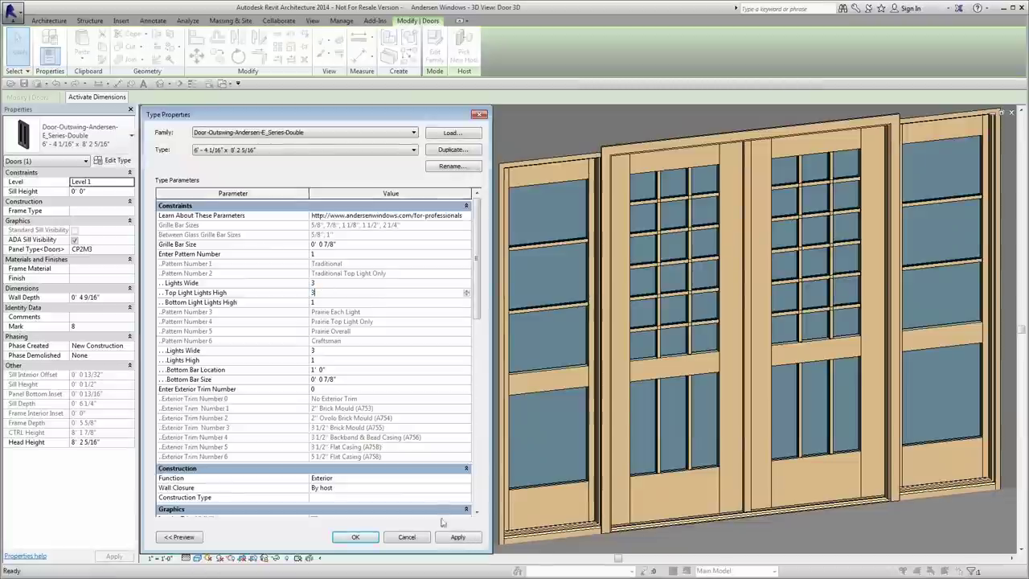
pyautogui.write('3')
pyautogui.click(357, 536)
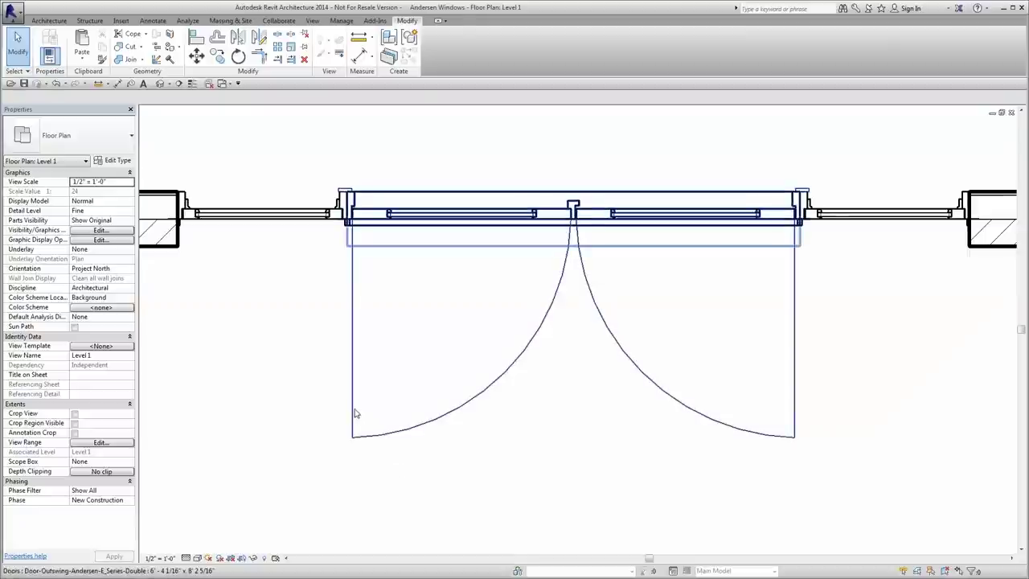
pyautogui.click(356, 426)
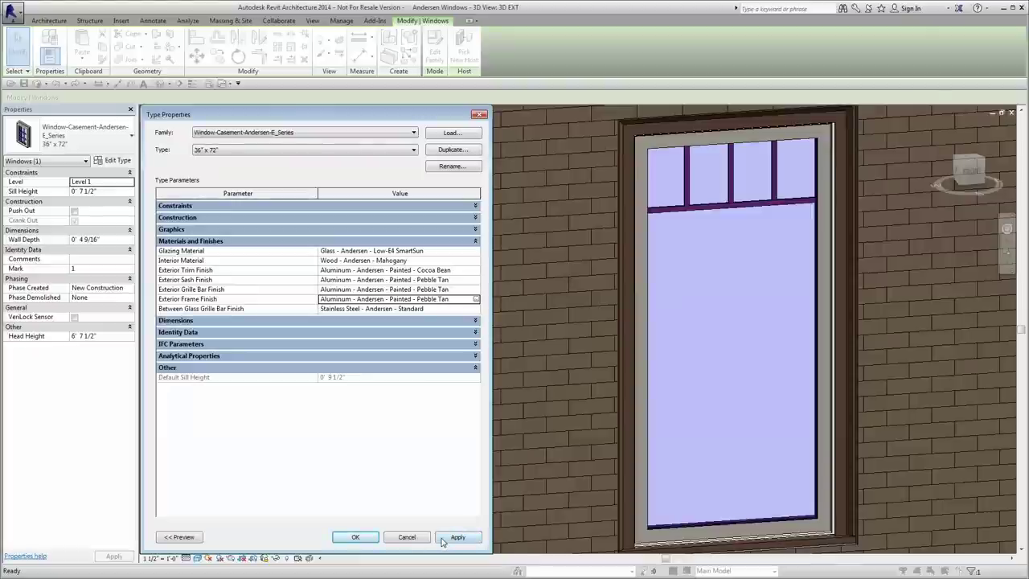
# Step: Apply Aluminum - Andersen - Painted - Pebble Tan as the Exterior Frame Finish of the 36" x 72" casement type
pyautogui.click(442, 540)
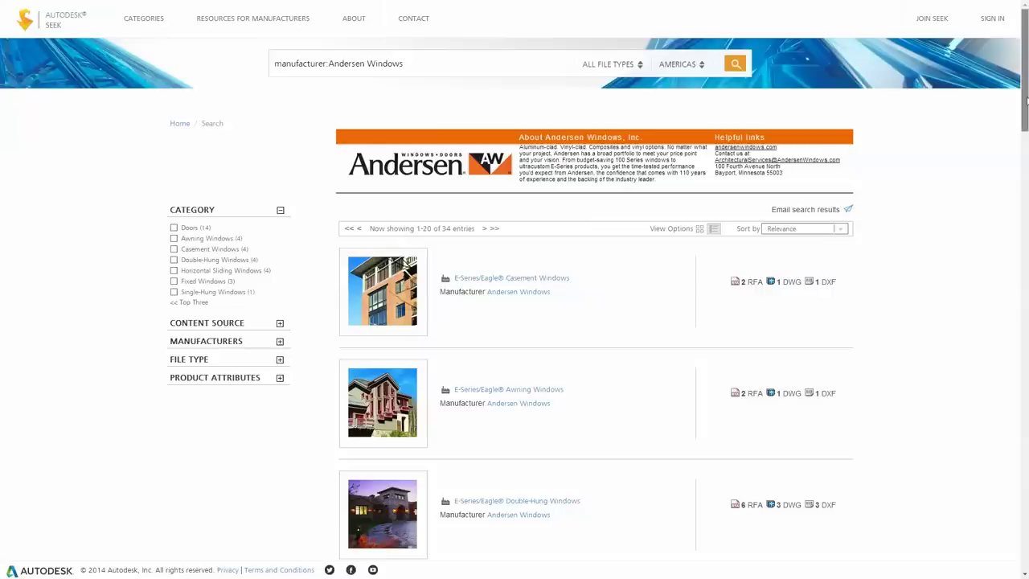
# Step: Switch to Autodesk Seek and look through the product listings for manufacturer Andersen Windows
pyautogui.scroll(-3, 1027, 99)
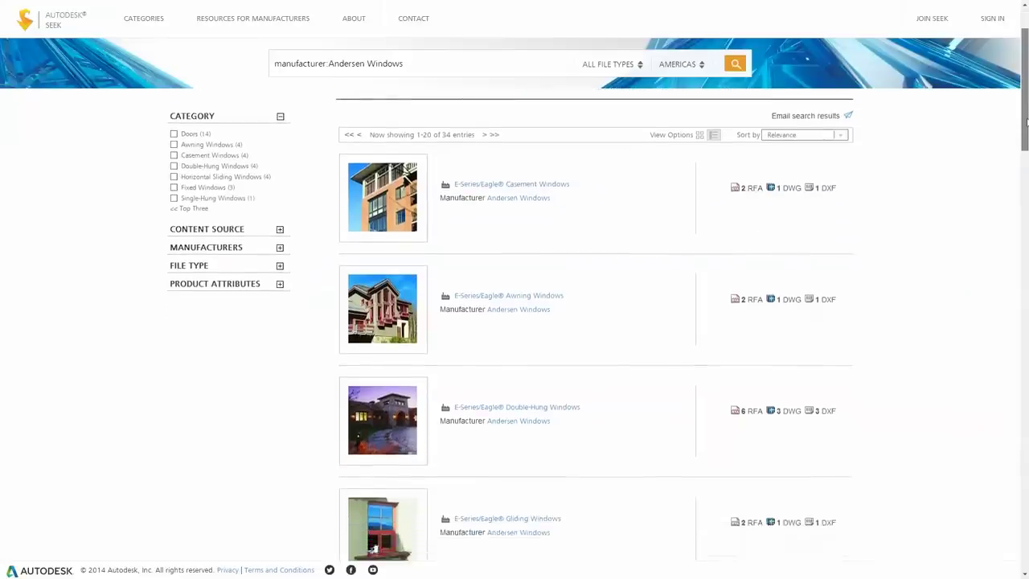